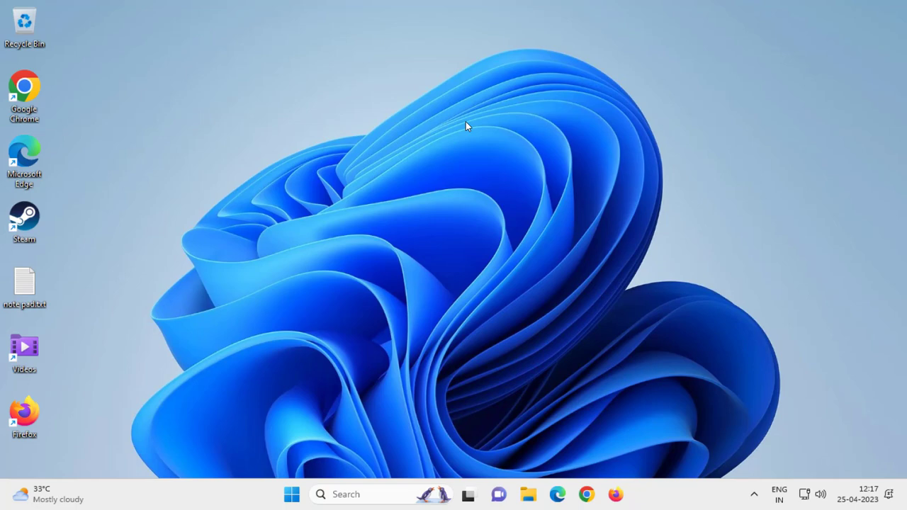
# - Check the Start menu power options, then search 'file' and launch File Explorer
pyautogui.click(292, 495)
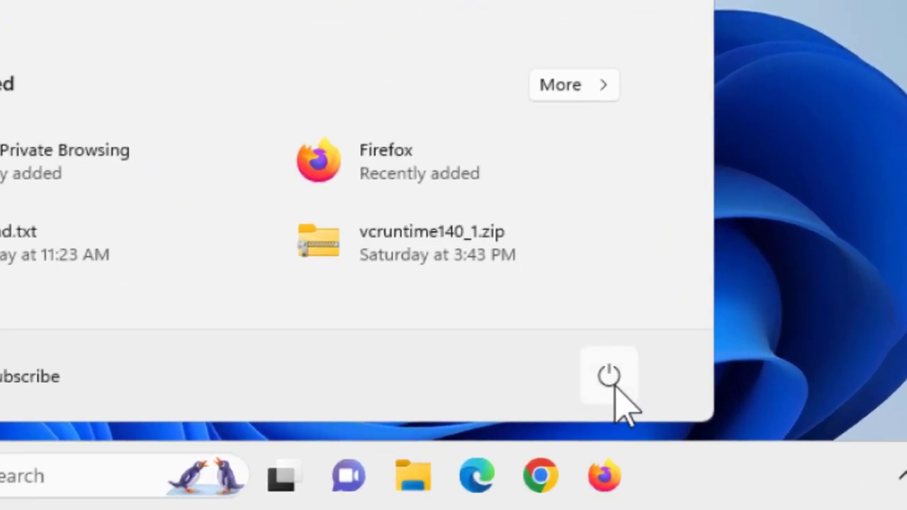
pyautogui.click(612, 403)
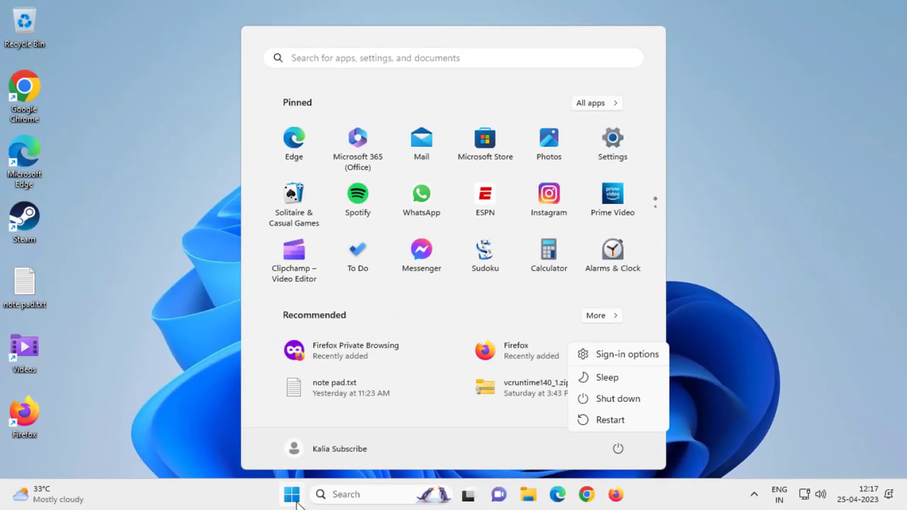
pyautogui.click(292, 494)
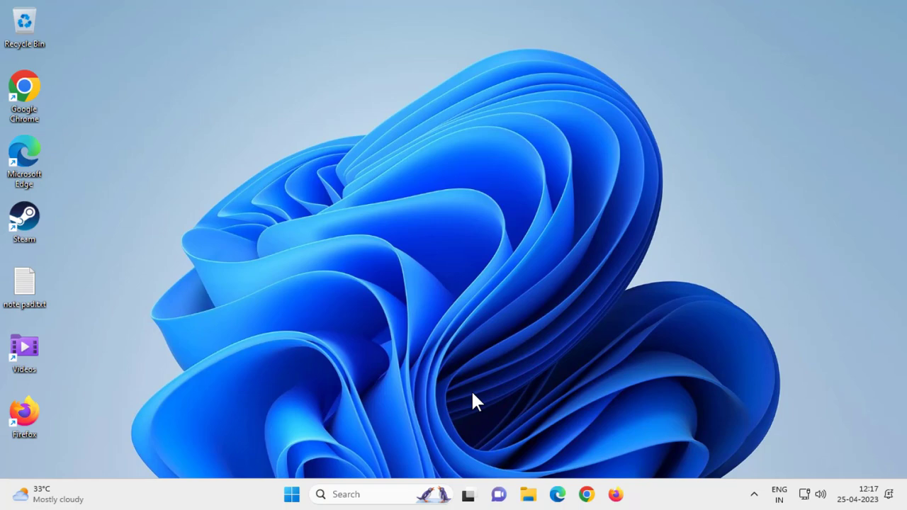
pyautogui.click(388, 494)
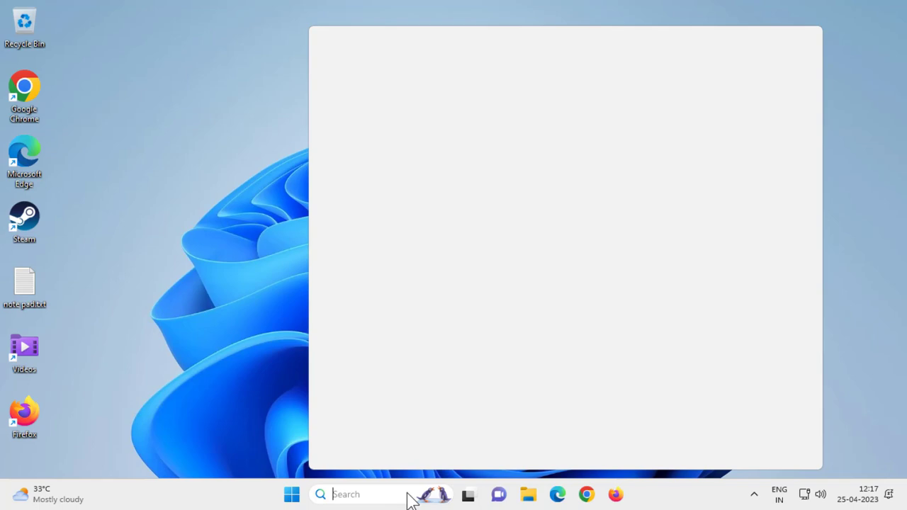
pyautogui.write('file')
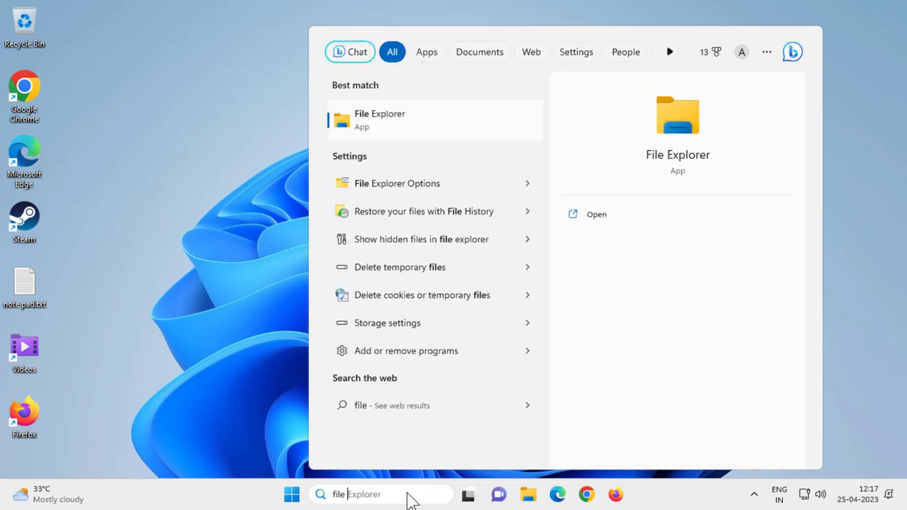
pyautogui.click(581, 217)
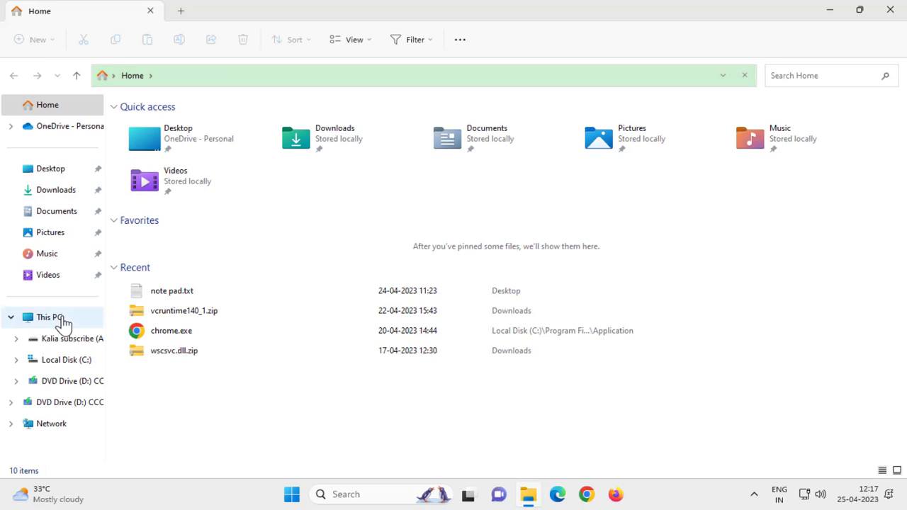
# - Show the drives under This PC and open the Kalia subscribe (A:) context menu
pyautogui.click(49, 317)
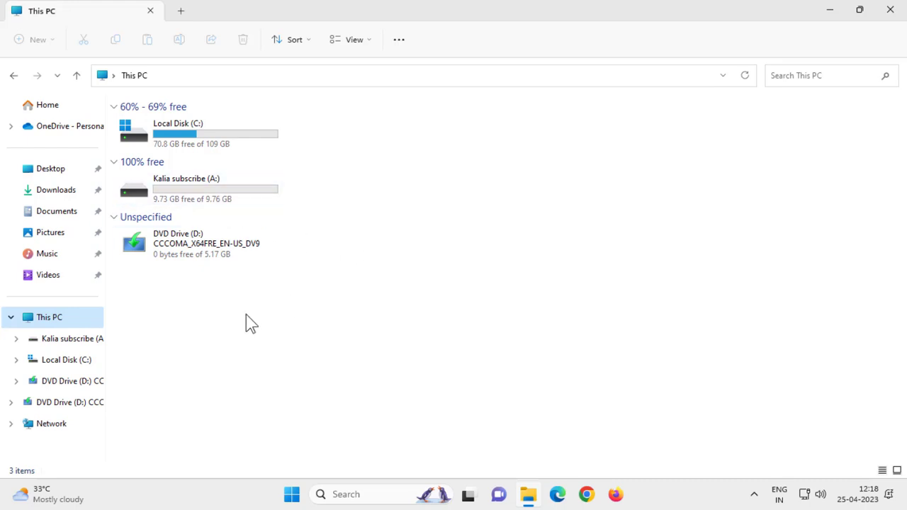
pyautogui.rightClick(200, 201)
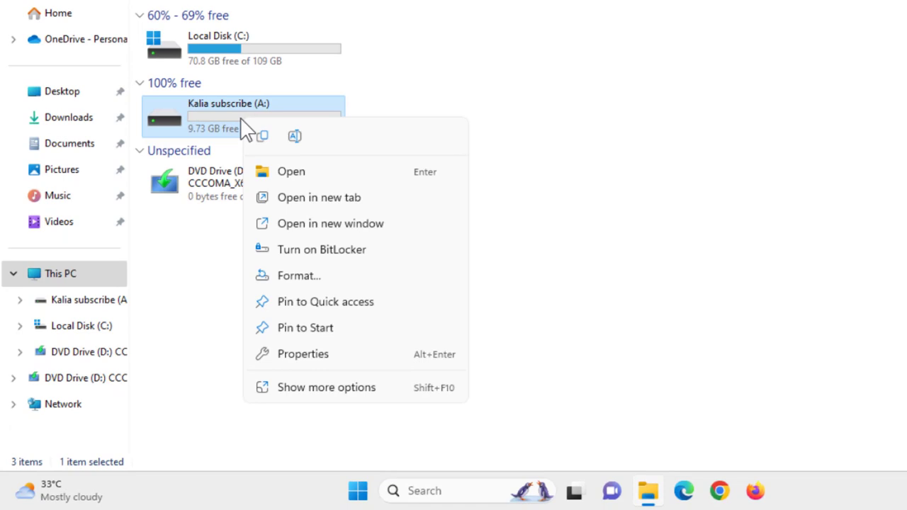
# - Quick-format Kalia subscribe (A:) as NTFS, accepting the erase warning and Format Complete notice
pyautogui.click(300, 274)
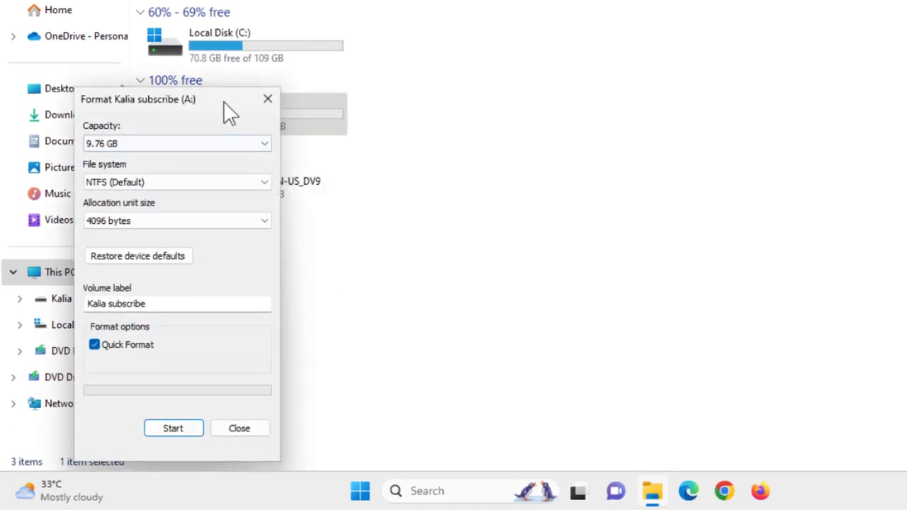
pyautogui.moveTo(223, 101); pyautogui.dragTo(435, 92)
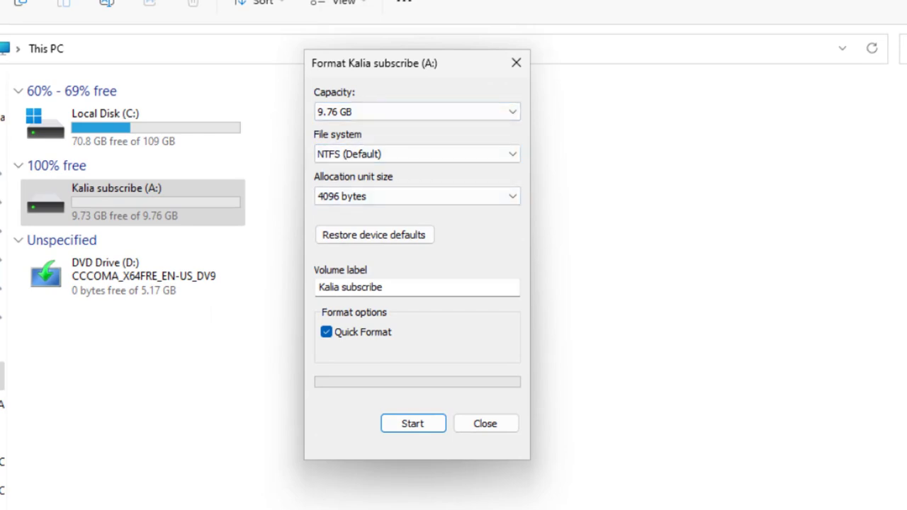
pyautogui.click(413, 424)
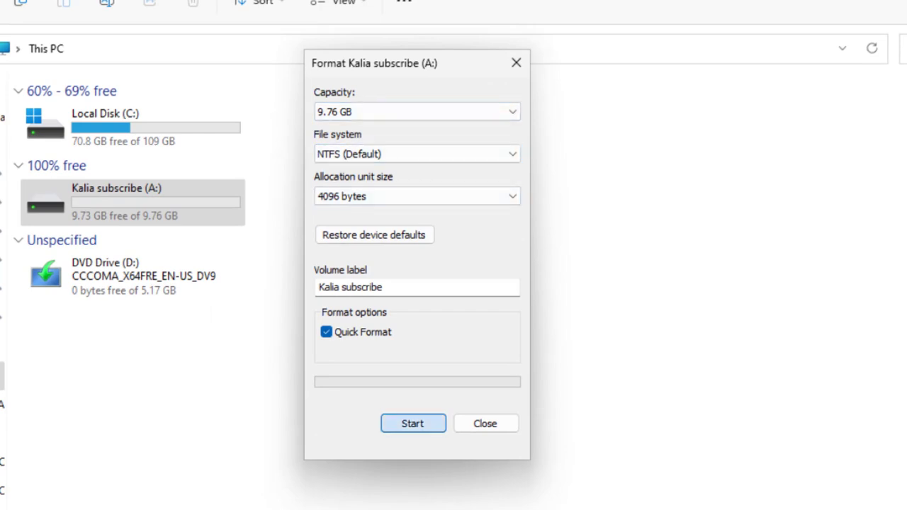
pyautogui.click(520, 280)
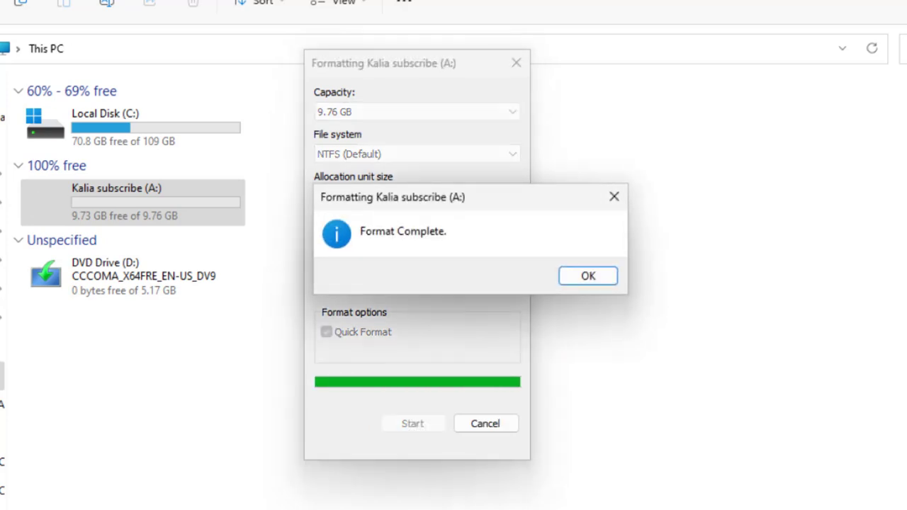
pyautogui.click(588, 275)
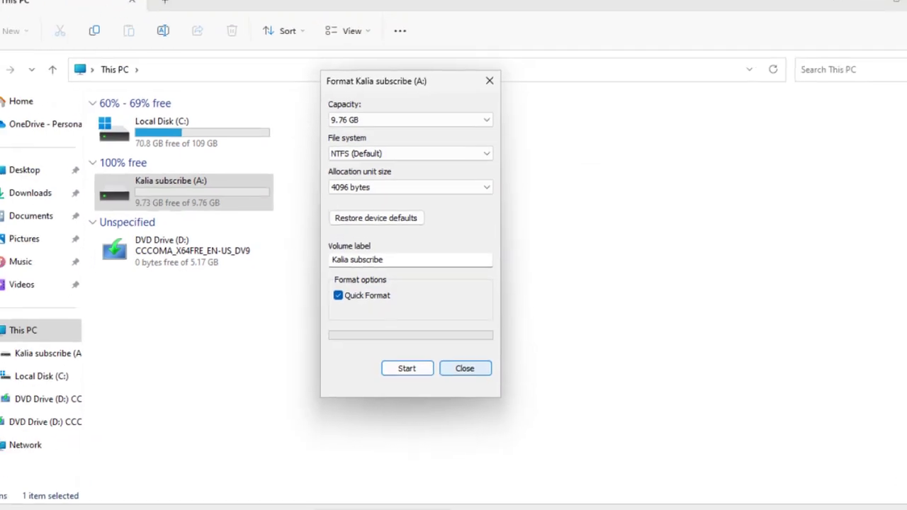
# - Close the Format dialog and the File Explorer window
pyautogui.click(484, 419)
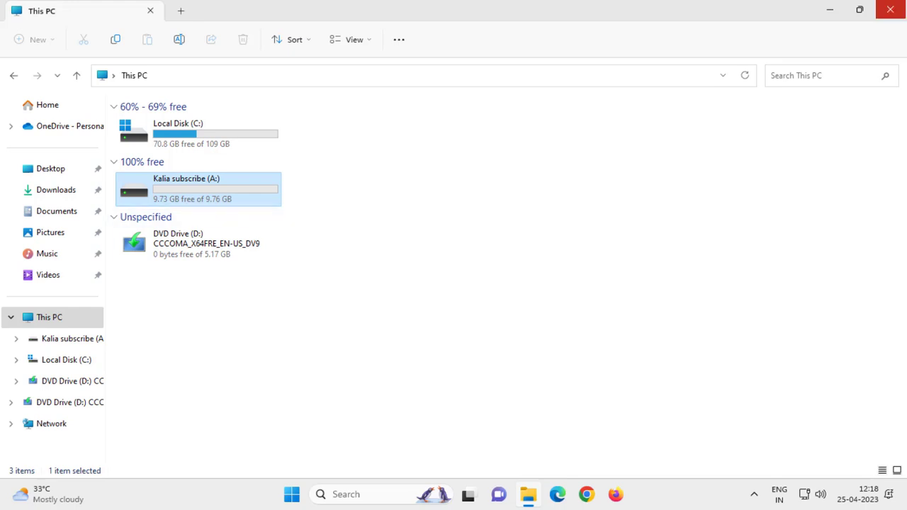
pyautogui.click(891, 10)
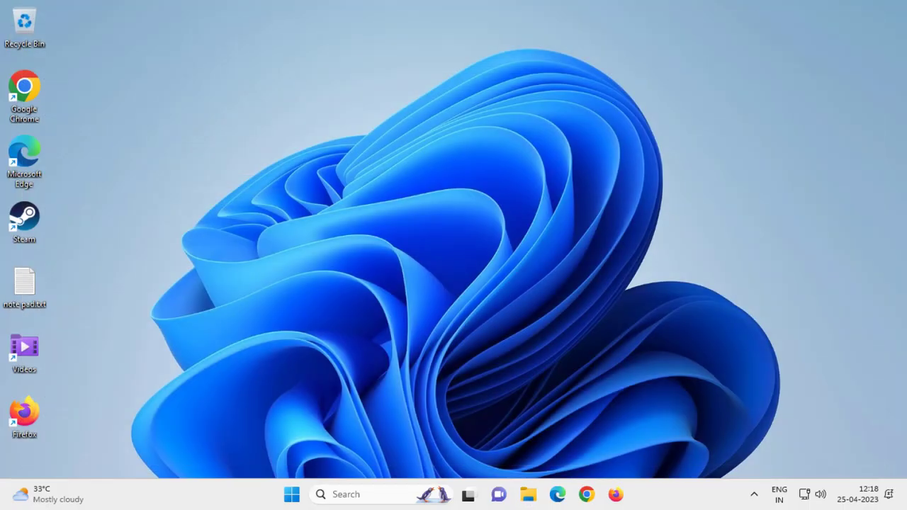